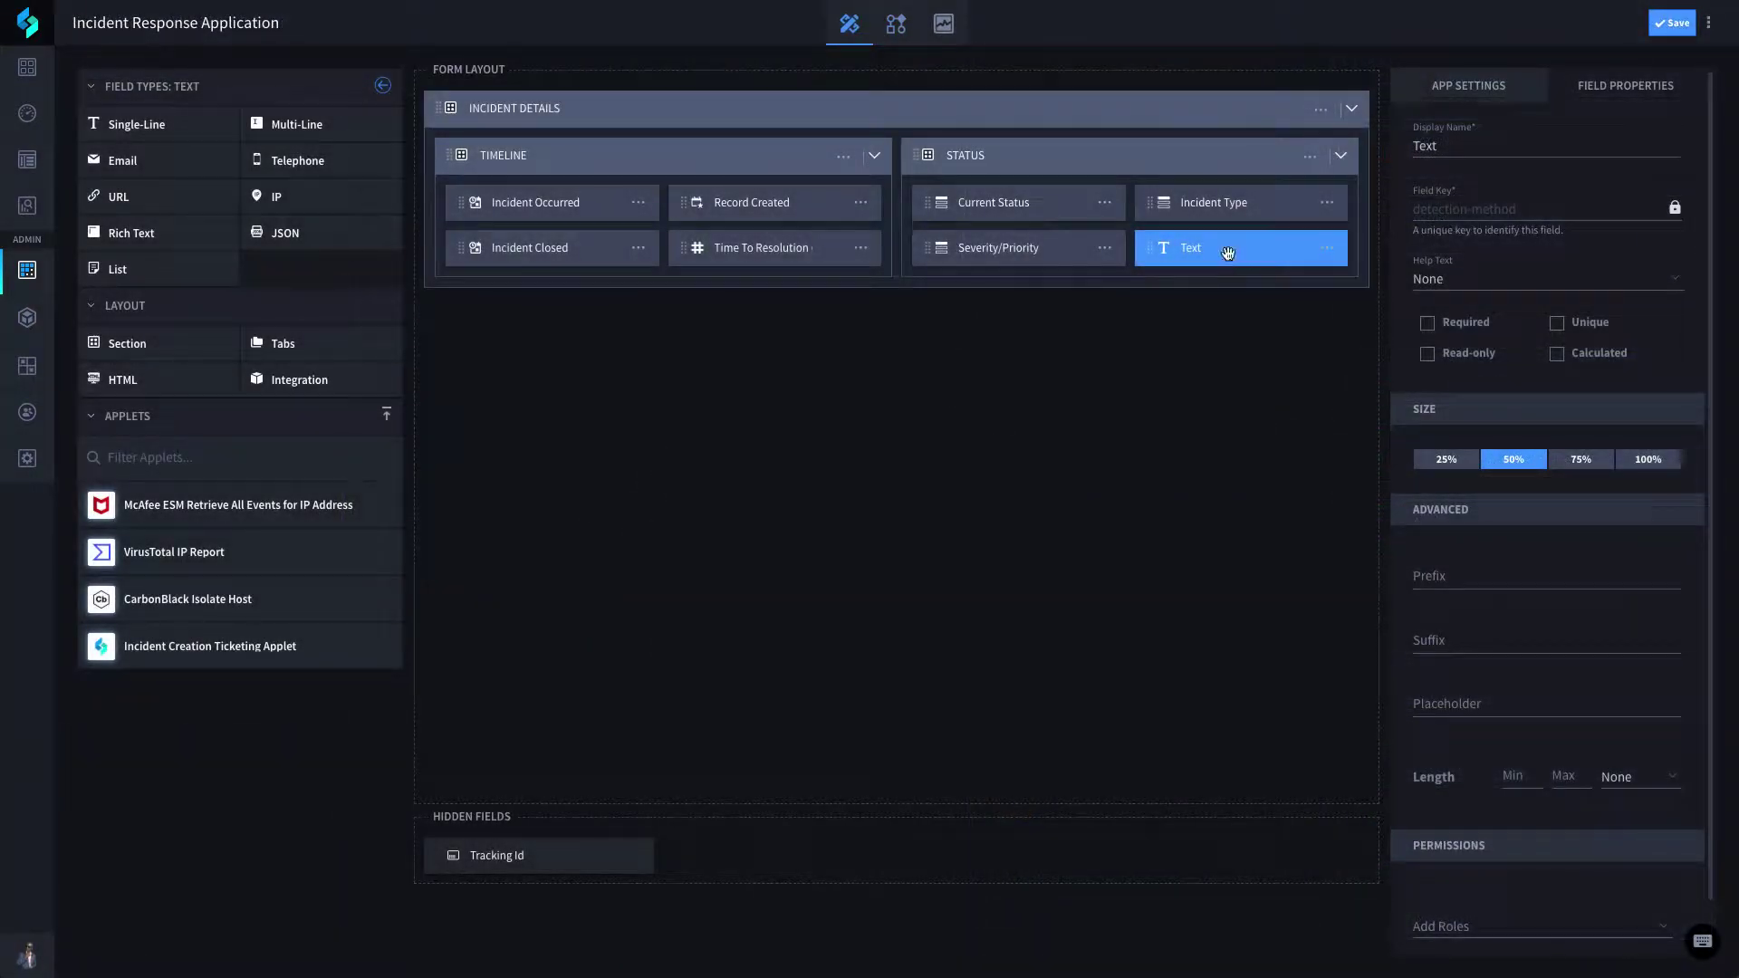
# Step: Rename the new Status text field to 'Detection Method'
pyautogui.doubleClick(1465, 147)
pyautogui.write('Detection Method')
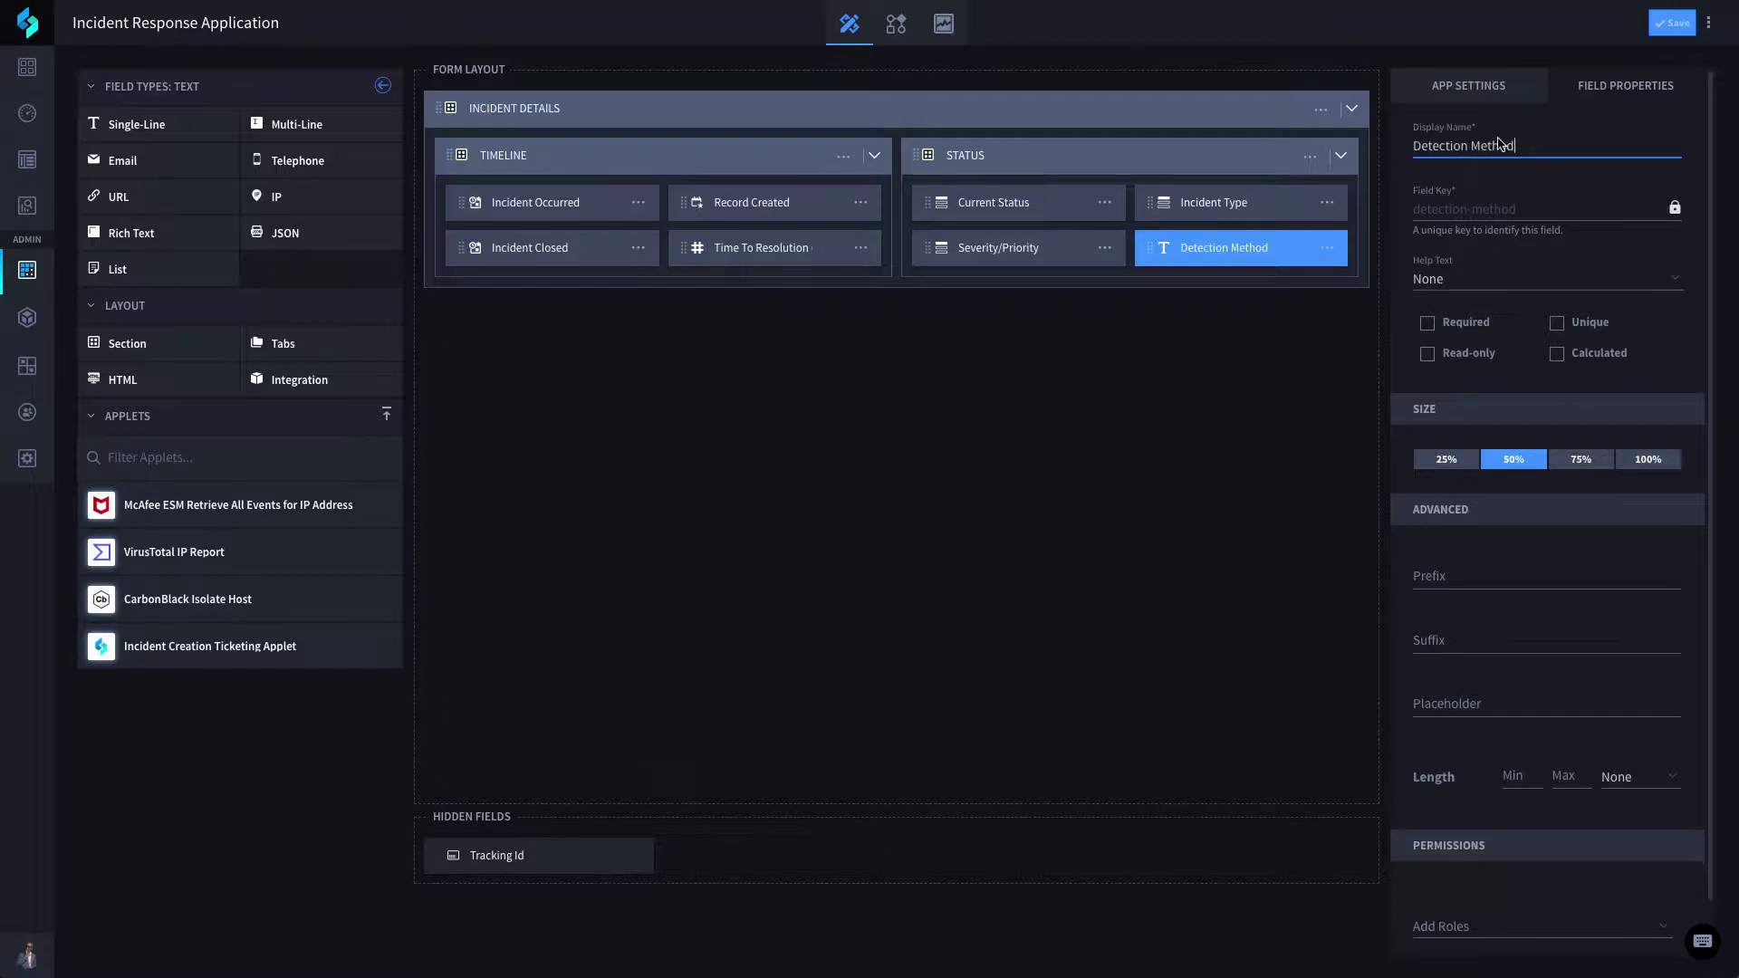
pyautogui.click(1672, 28)
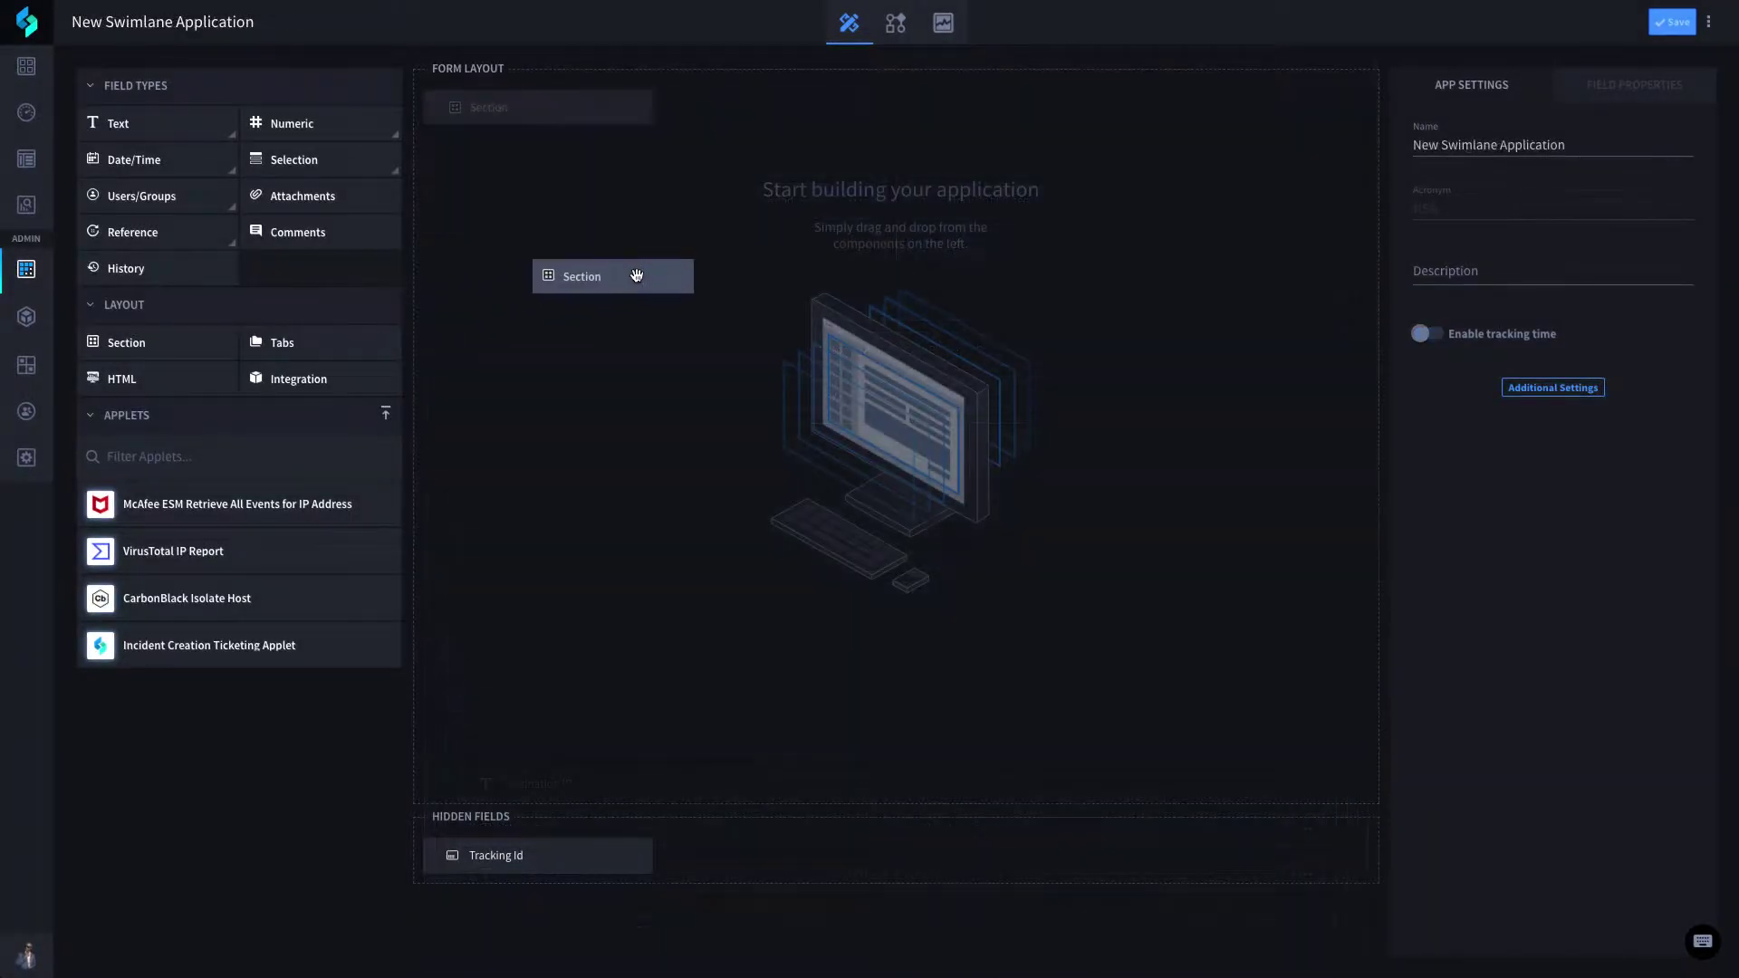
# Step: Add a tabbed layout and a single-line text field to the Status section, then open the field's properties
pyautogui.moveTo(613, 201); pyautogui.dragTo(673, 153)
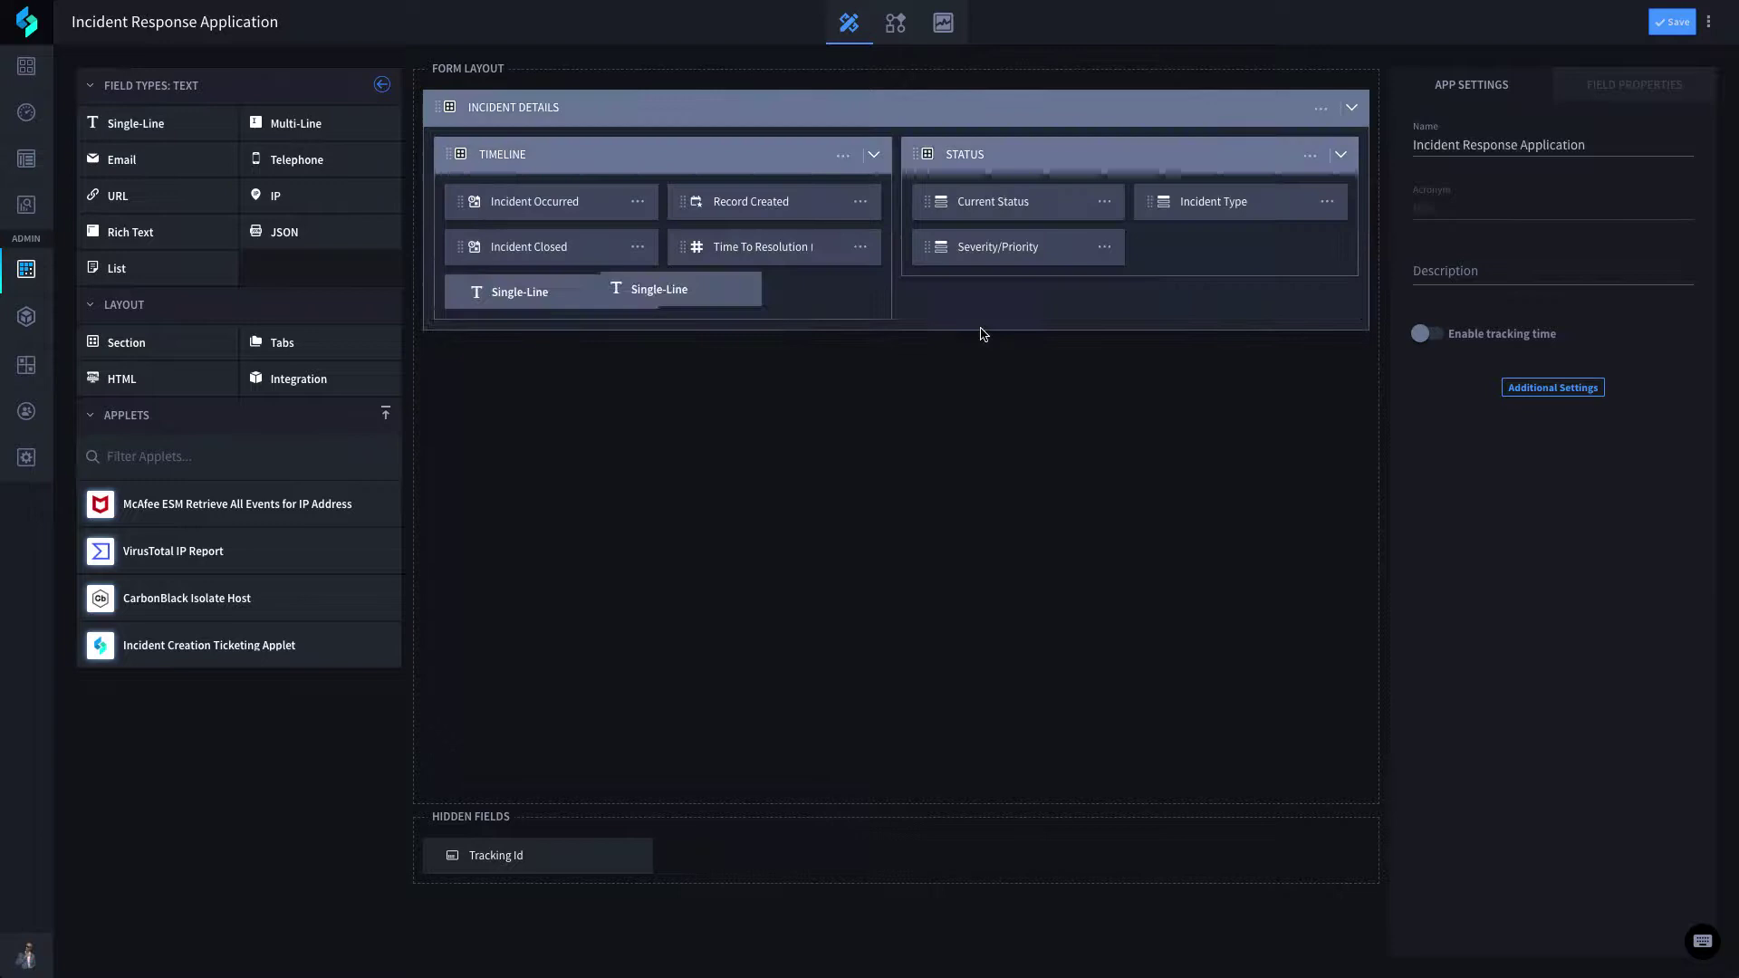
pyautogui.moveTo(659, 284); pyautogui.dragTo(1308, 261)
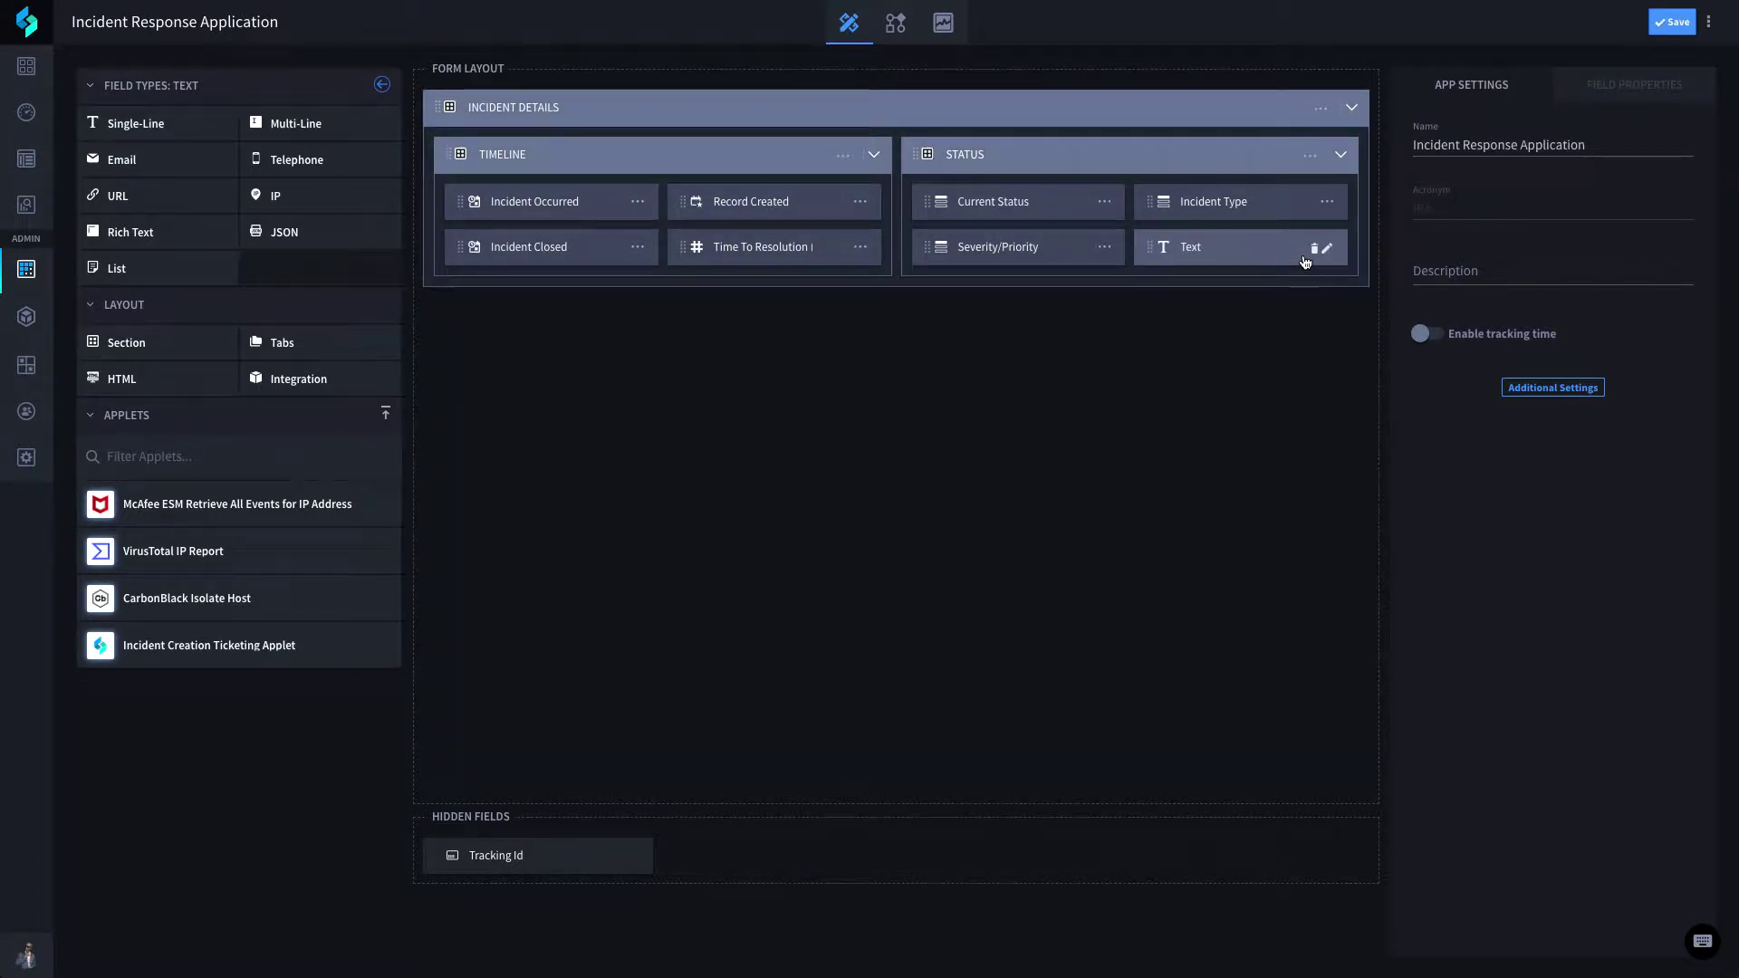
pyautogui.click(1280, 262)
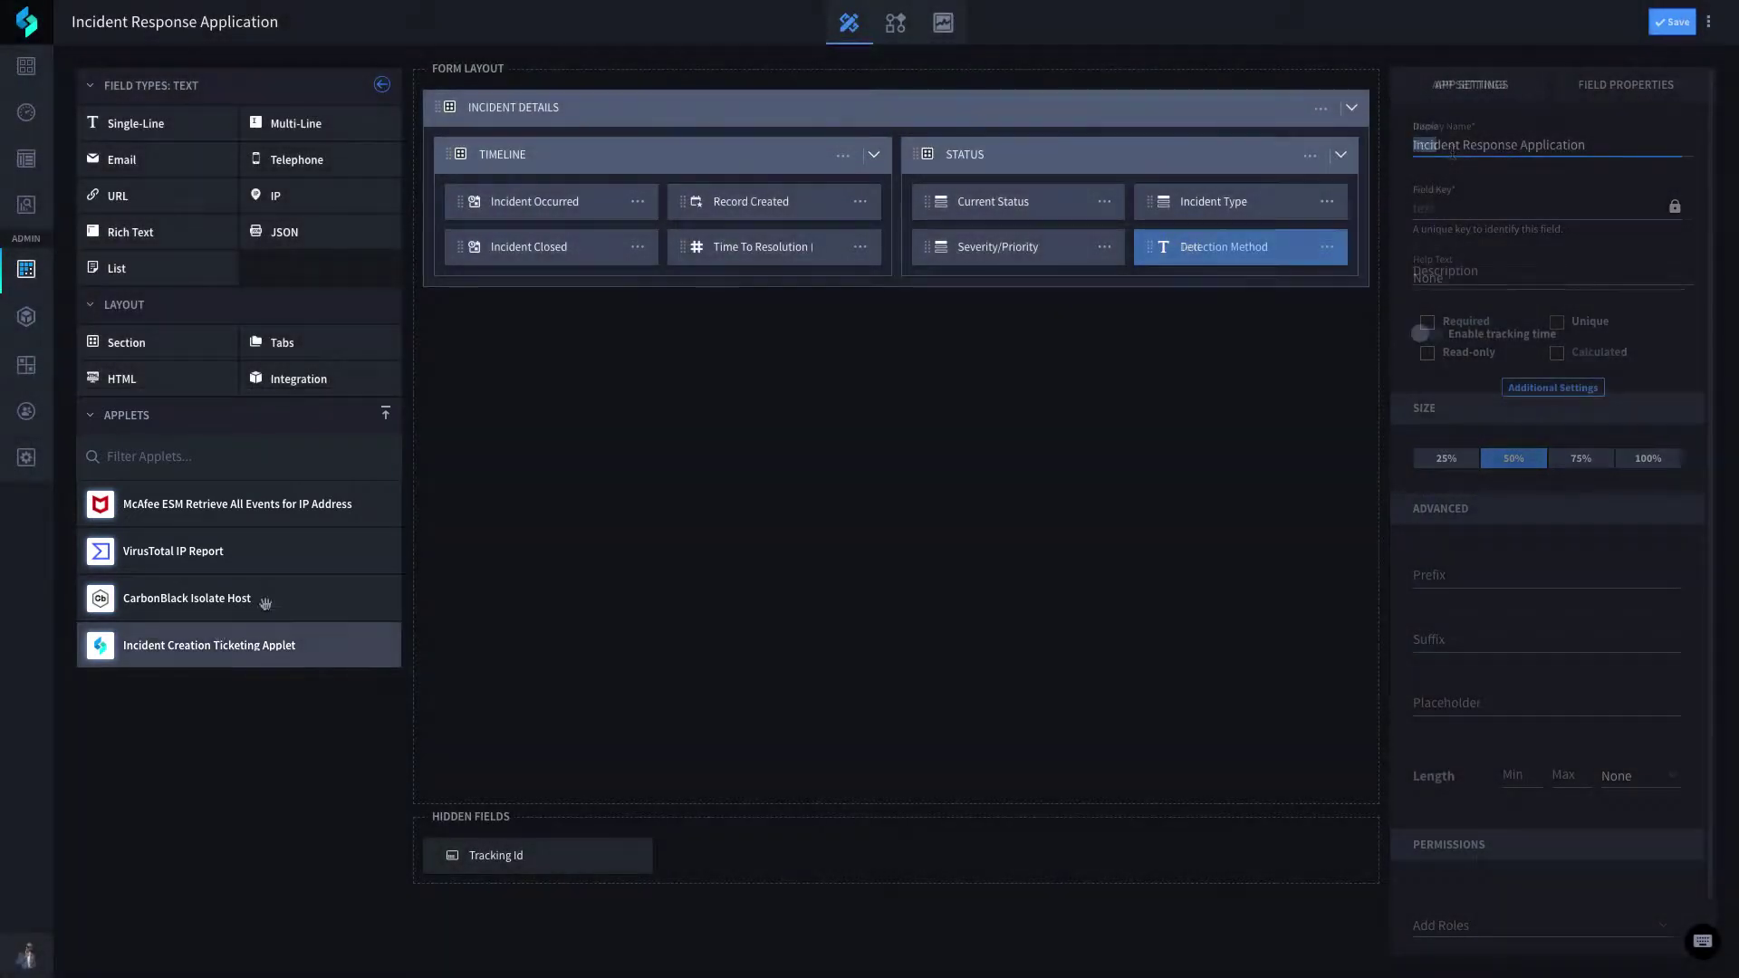
# Step: Insert a collapsed VirusTotal IP Report section below Incident Details, then add CarbonBlack Isolate Host
pyautogui.moveTo(280, 555); pyautogui.dragTo(502, 524)
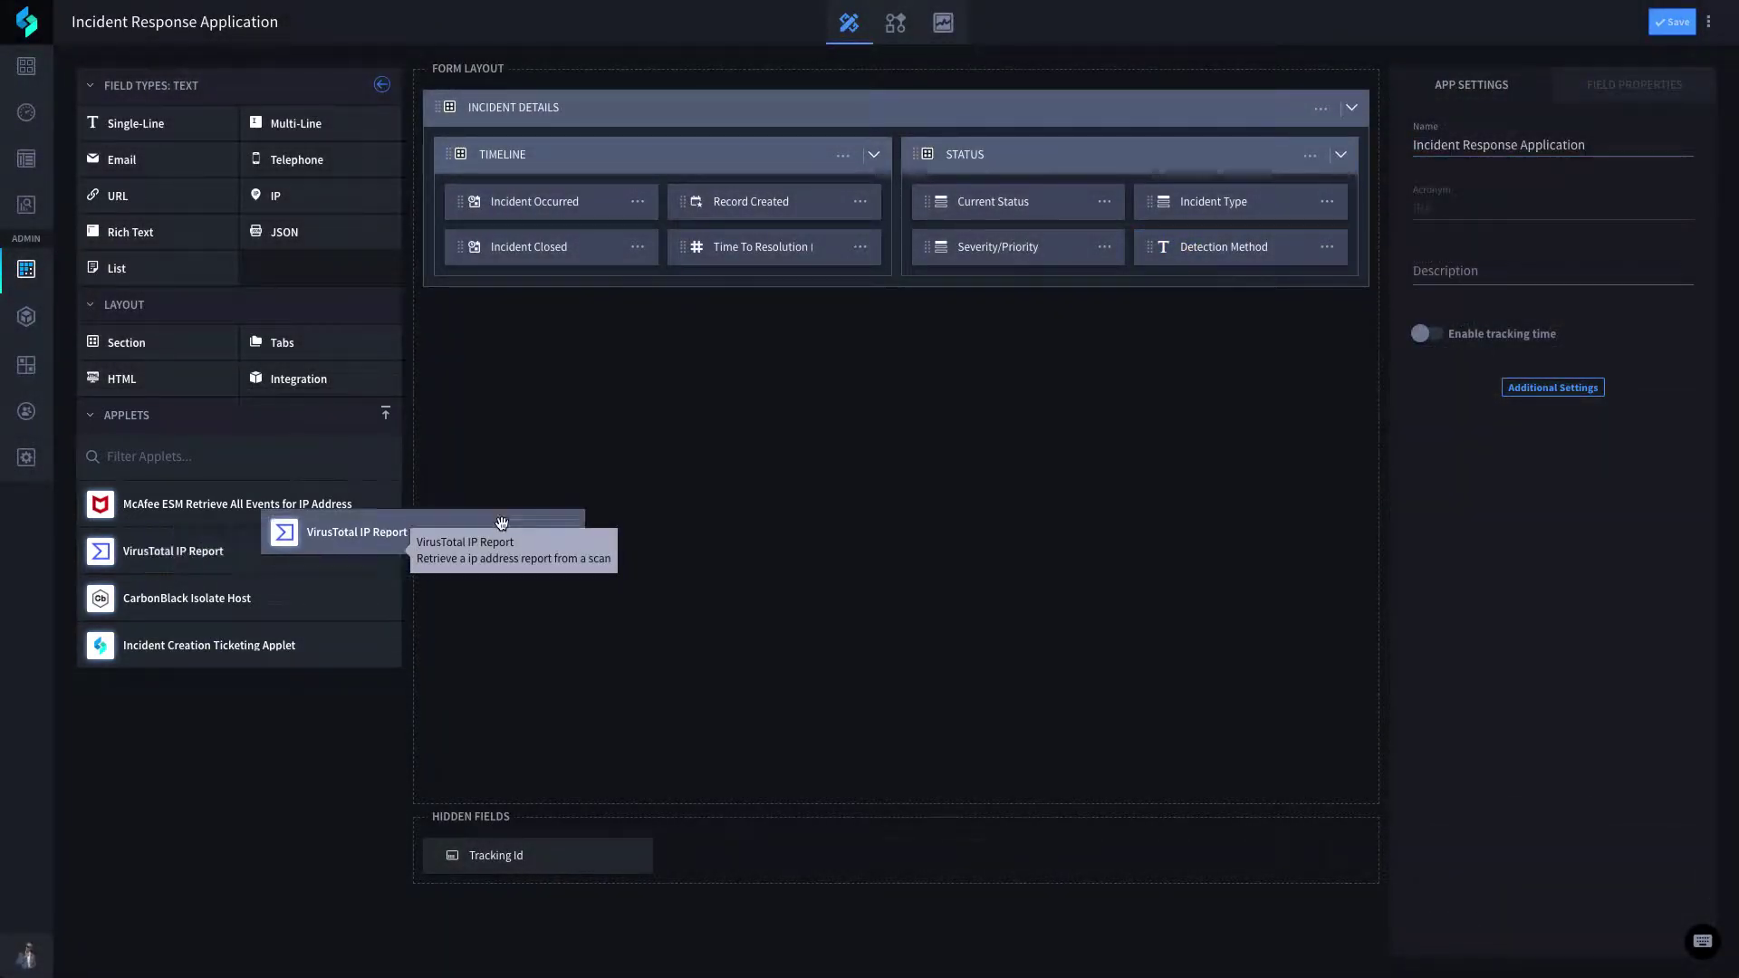
pyautogui.moveTo(501, 525); pyautogui.dragTo(639, 451)
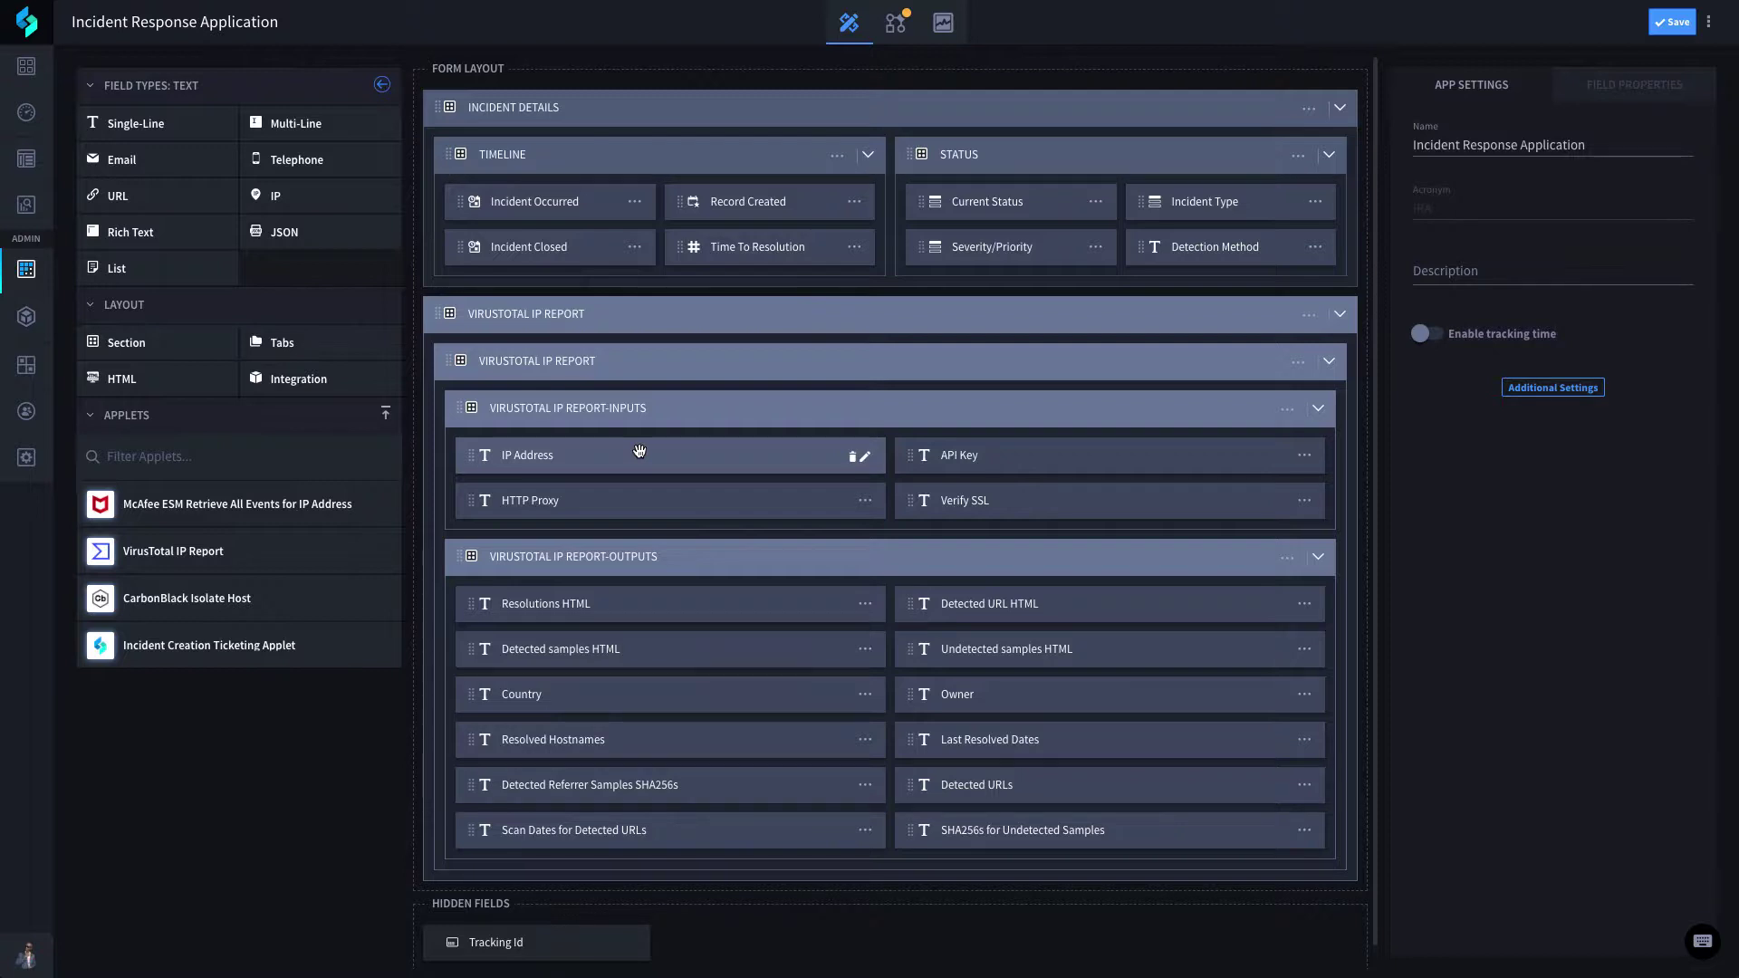
pyautogui.click(1340, 316)
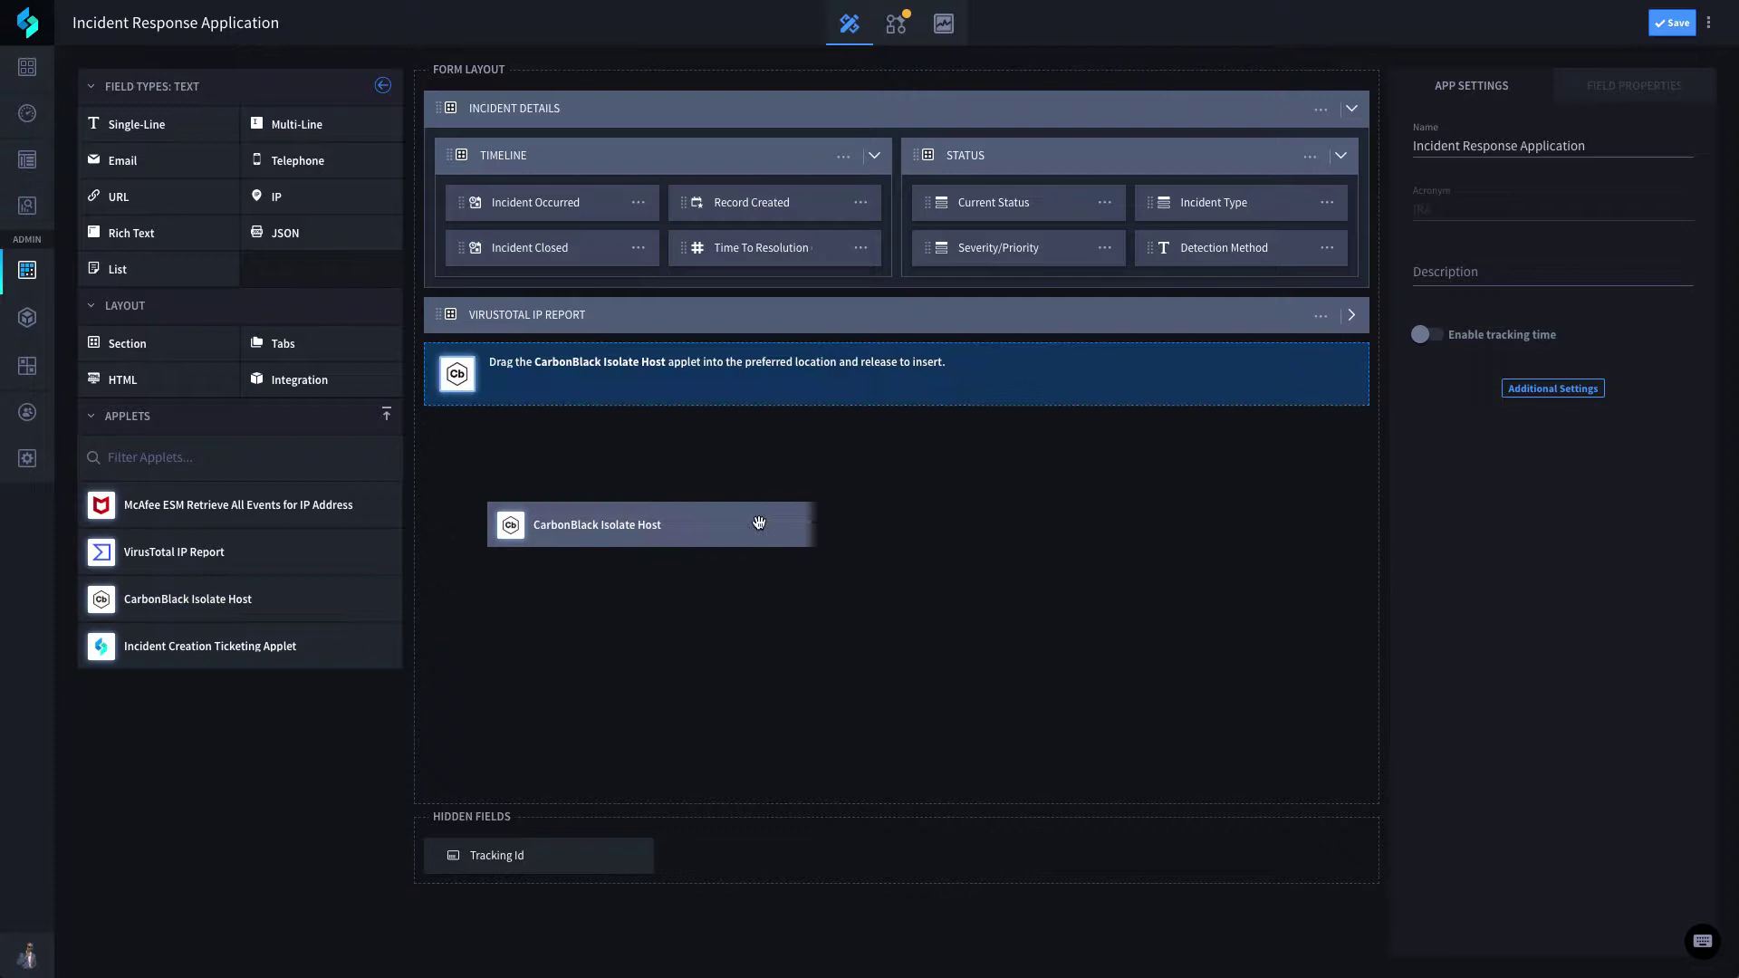
pyautogui.moveTo(358, 598); pyautogui.dragTo(778, 525)
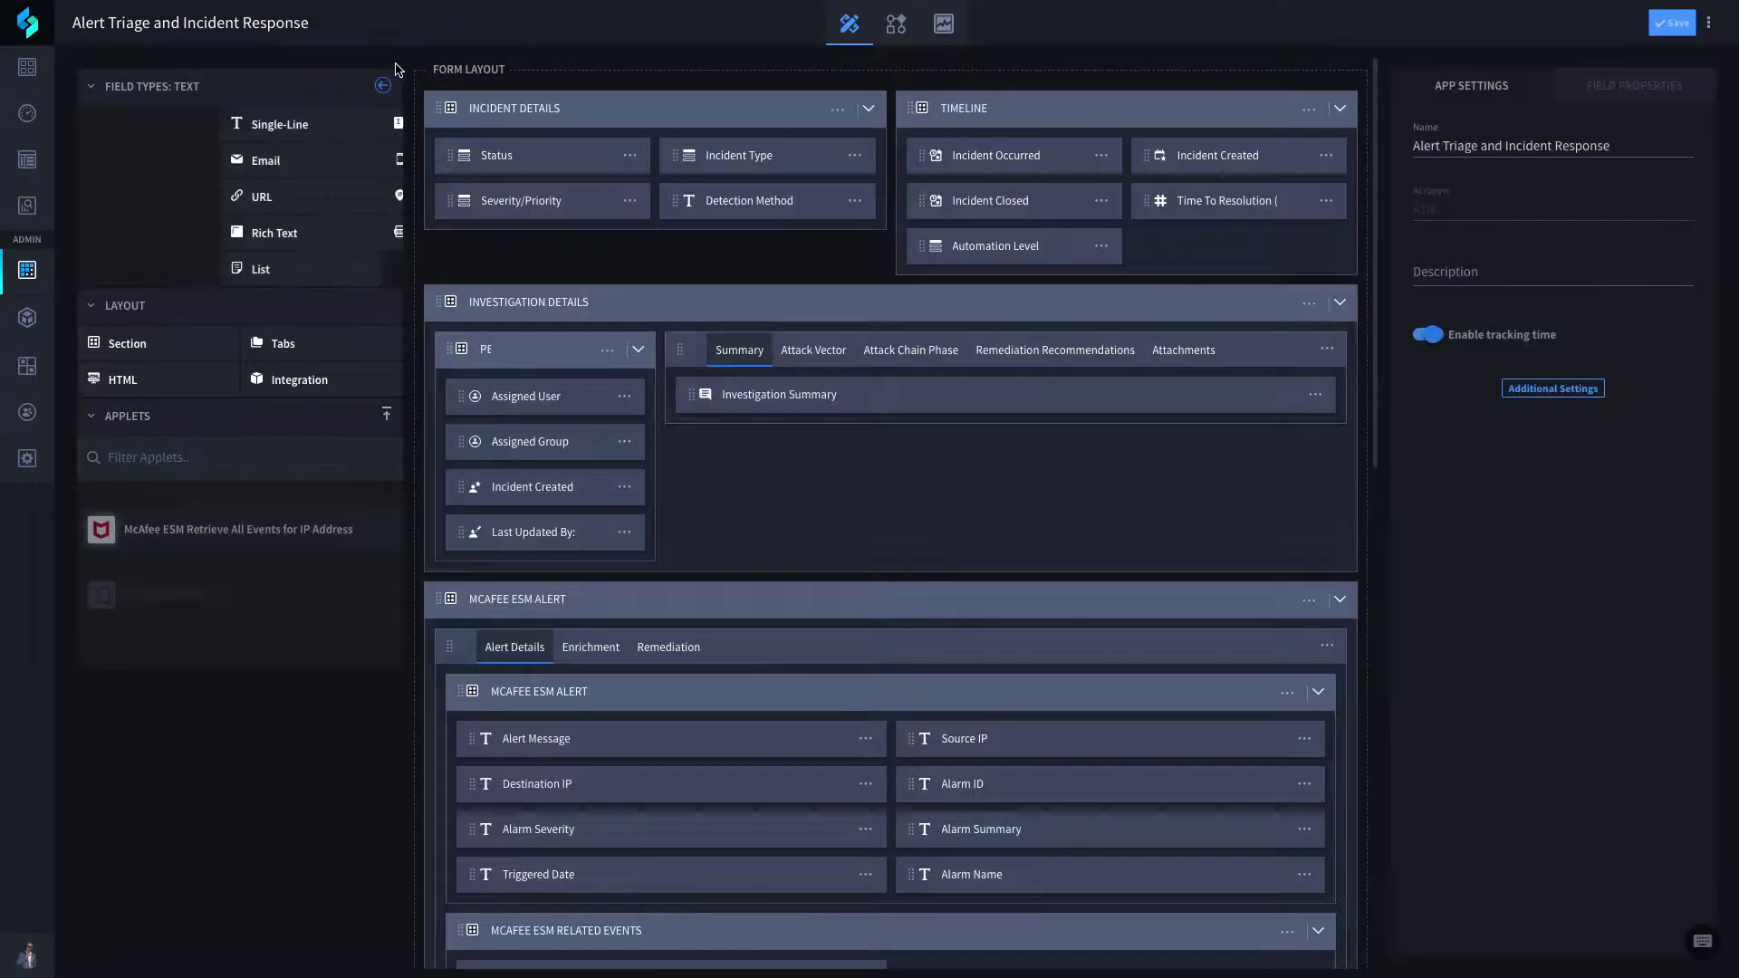
# Step: Open the workflow and inspect the Needs Analyst Review stage's conditions and settings
pyautogui.click(897, 46)
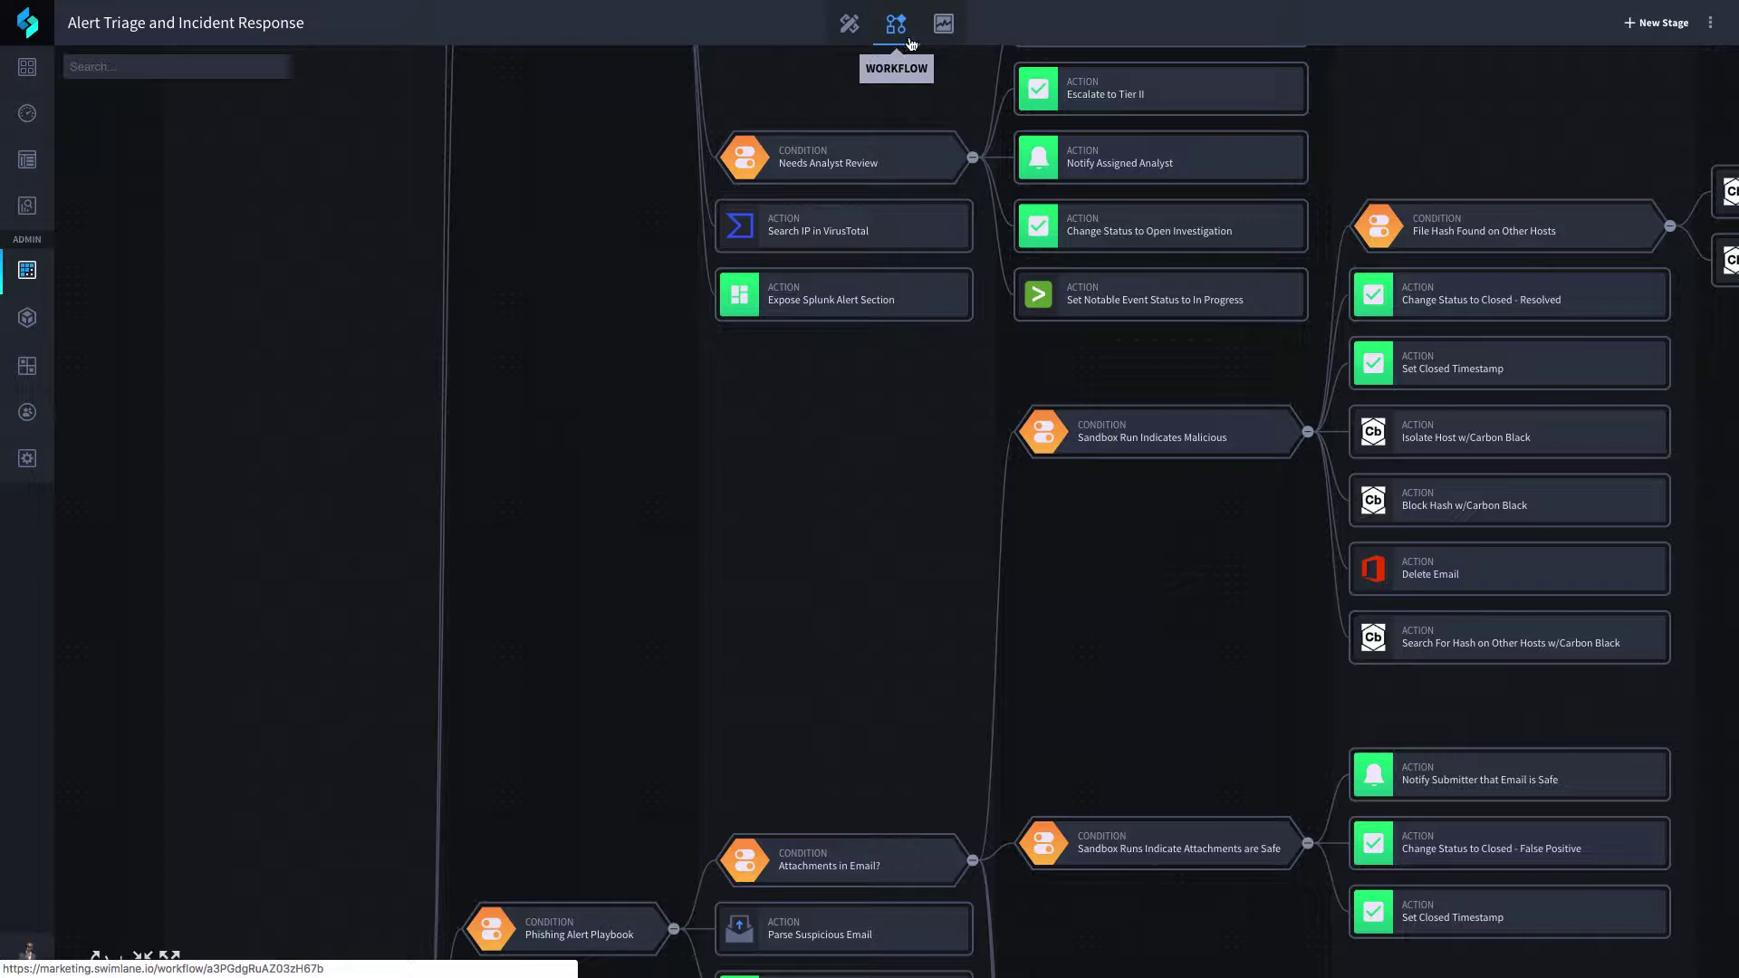
pyautogui.click(913, 165)
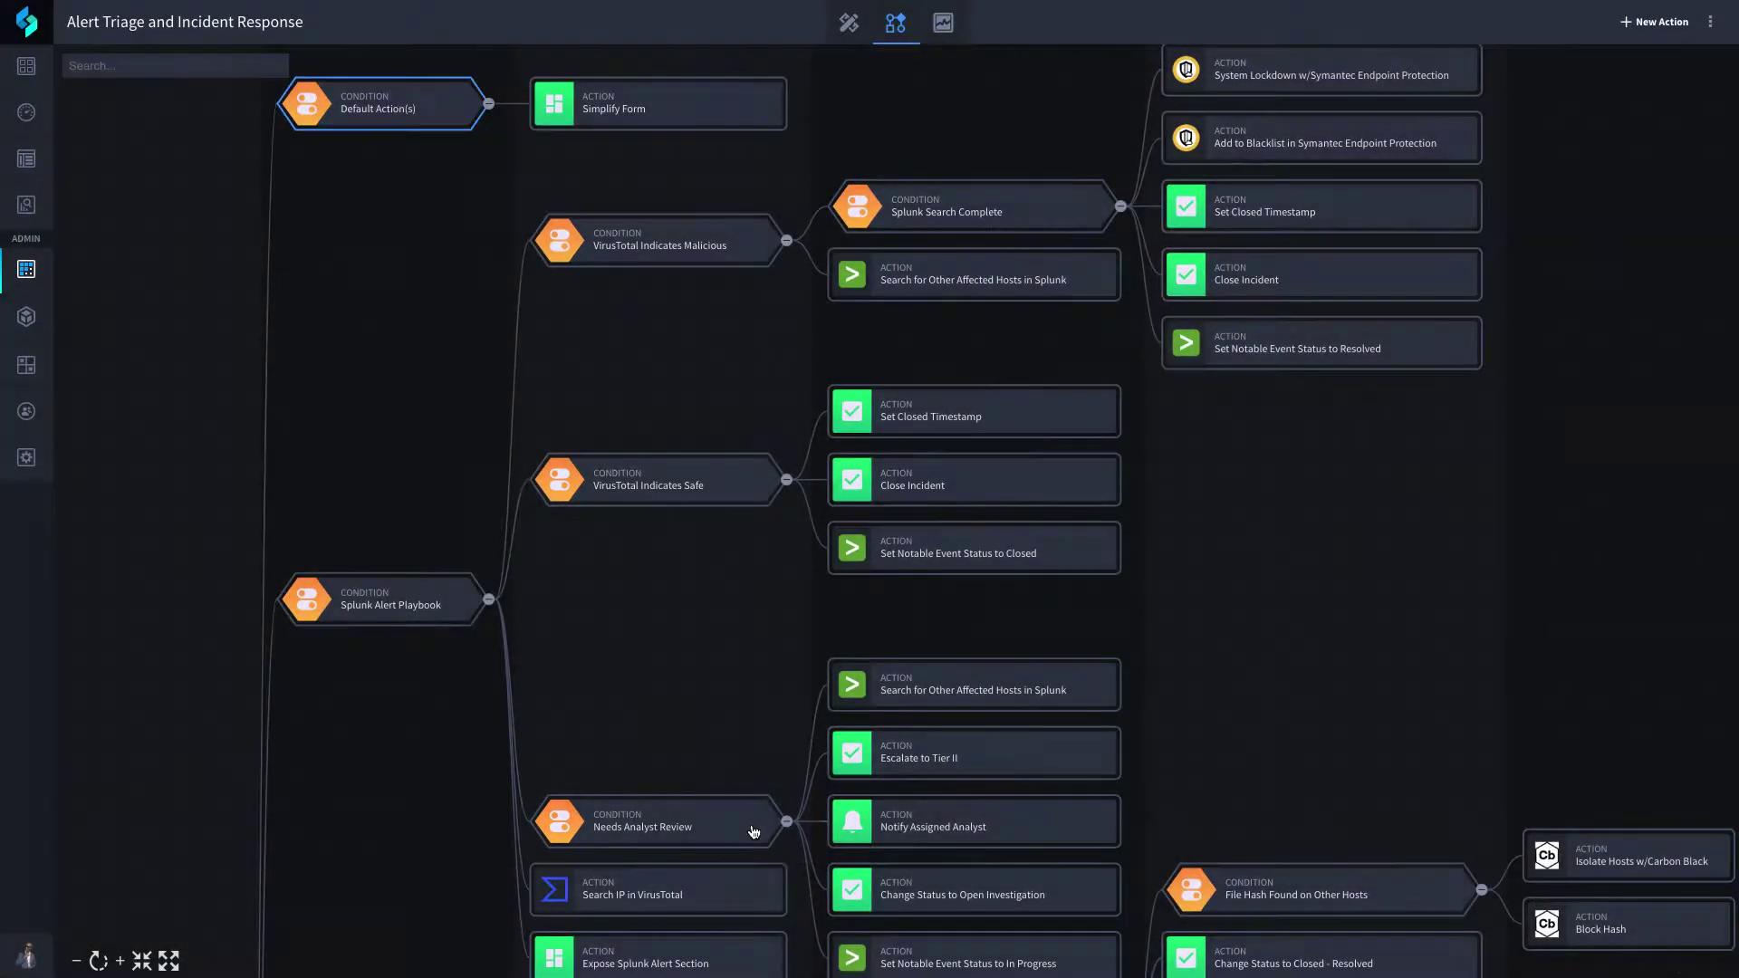
pyautogui.click(755, 832)
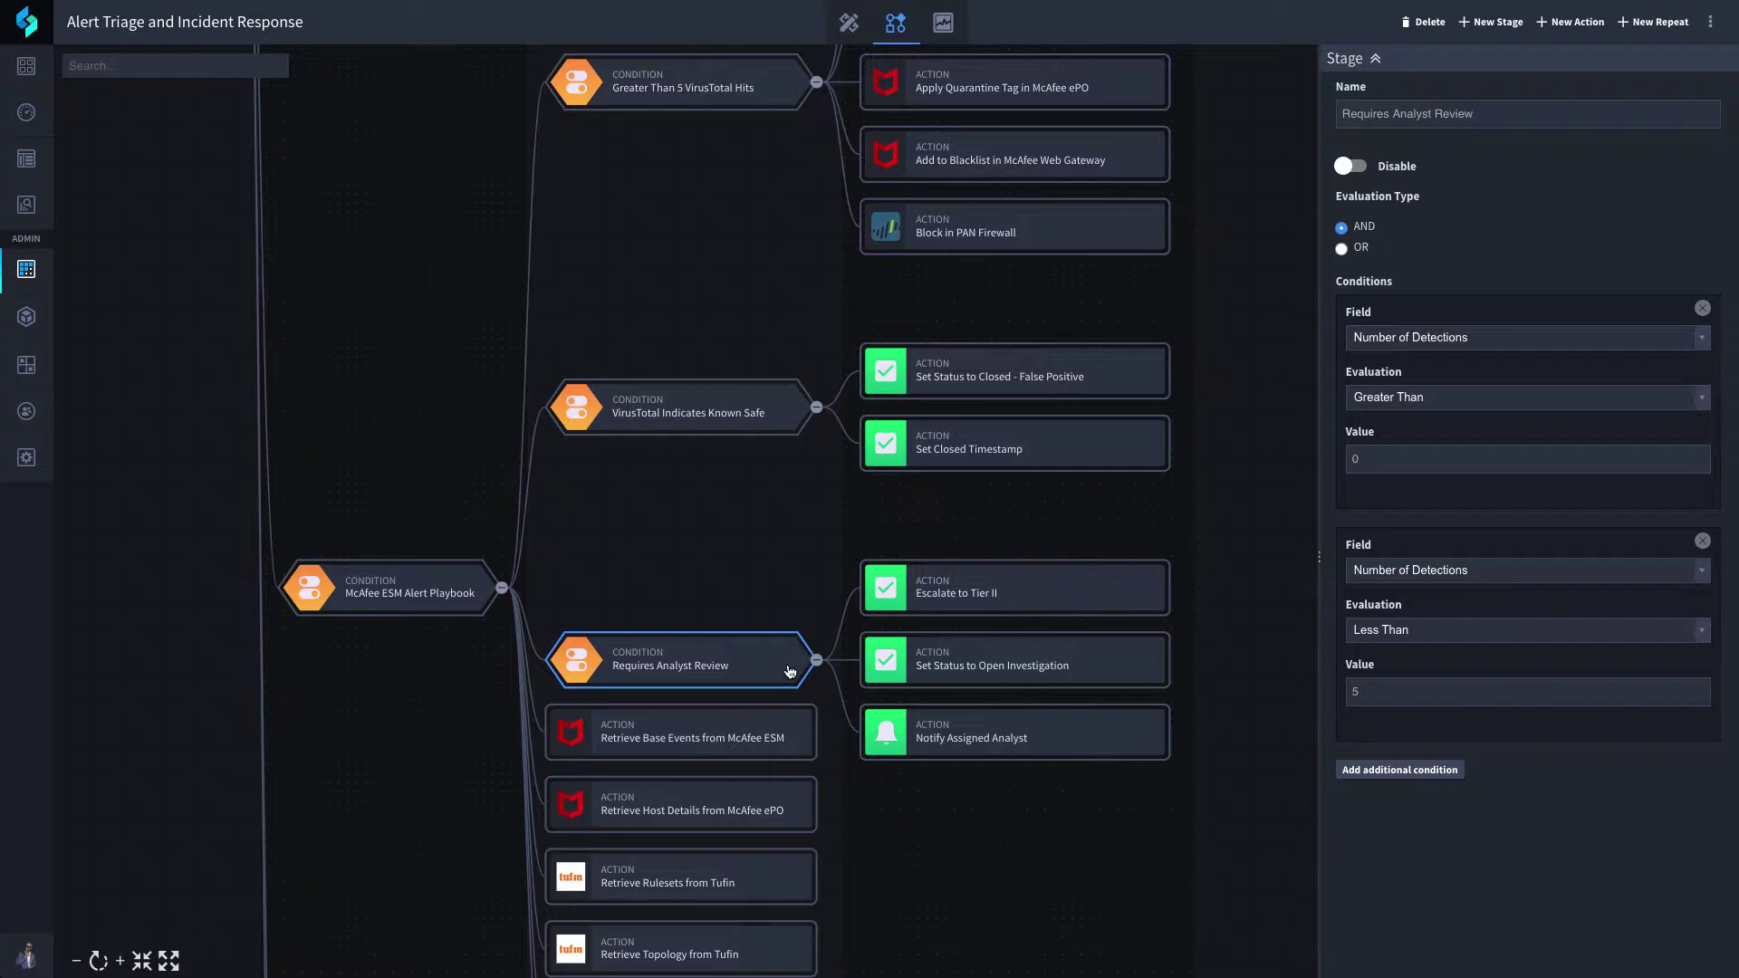
# Step: Create a new action under the Requires Analyst Review node
pyautogui.click(1577, 22)
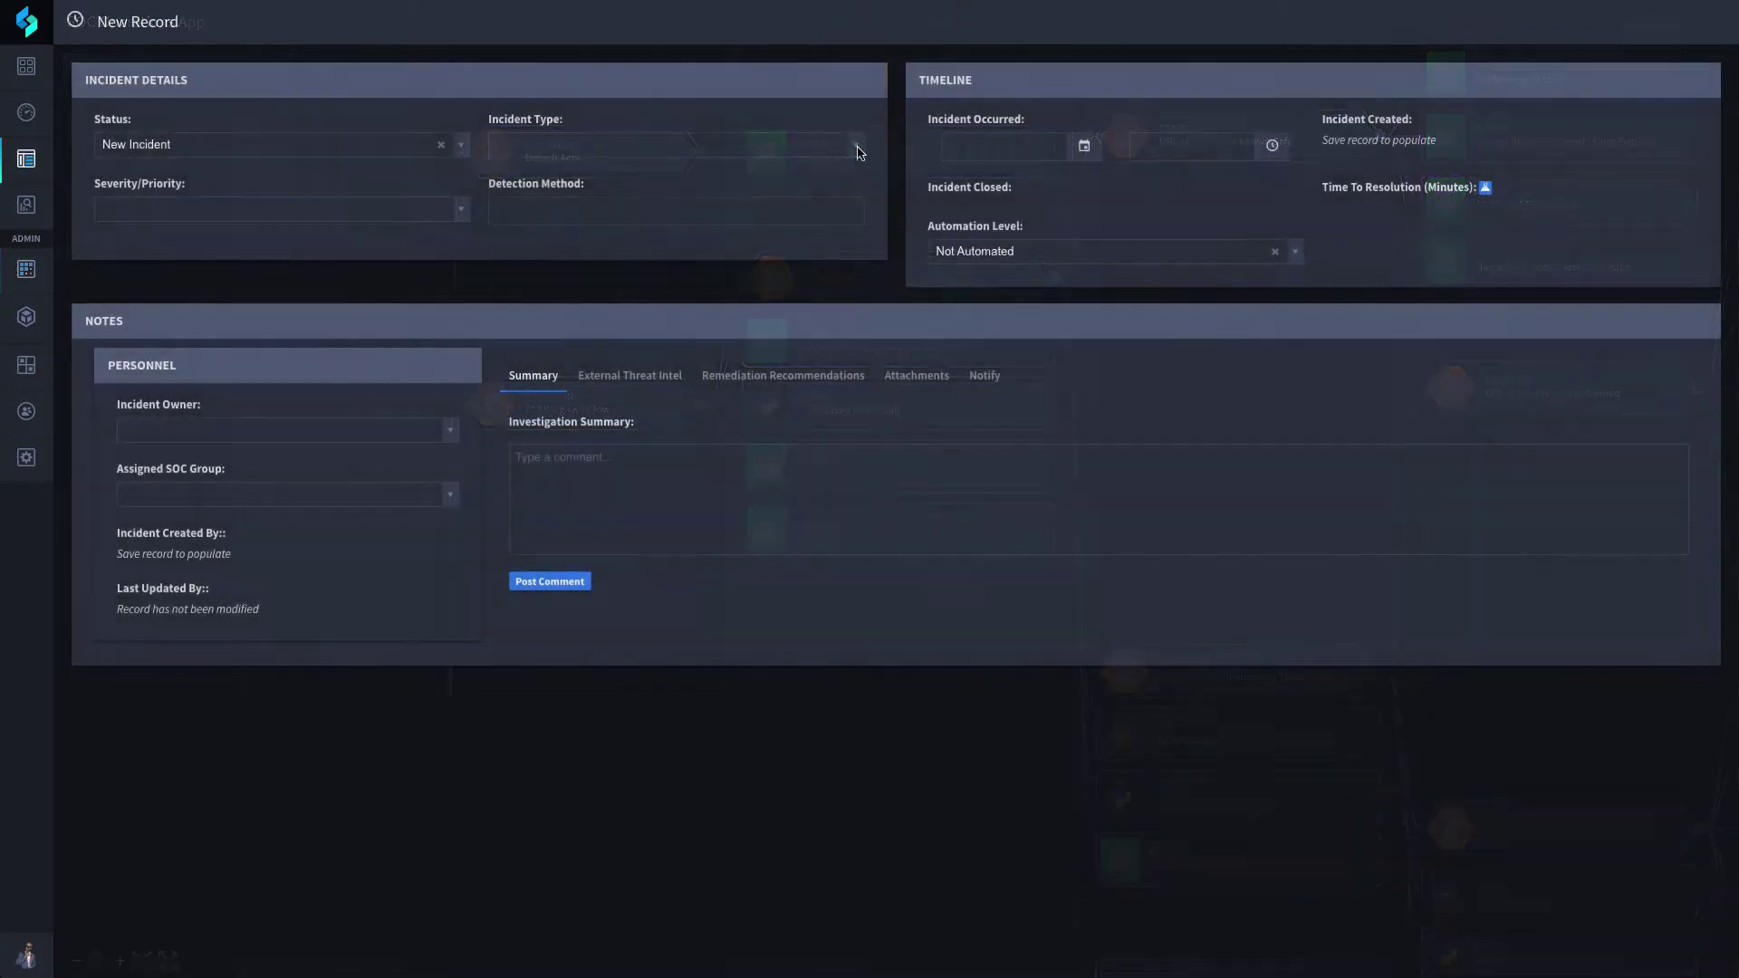
# Step: Set the new record's Incident Type to Phishing Alert
pyautogui.click(856, 145)
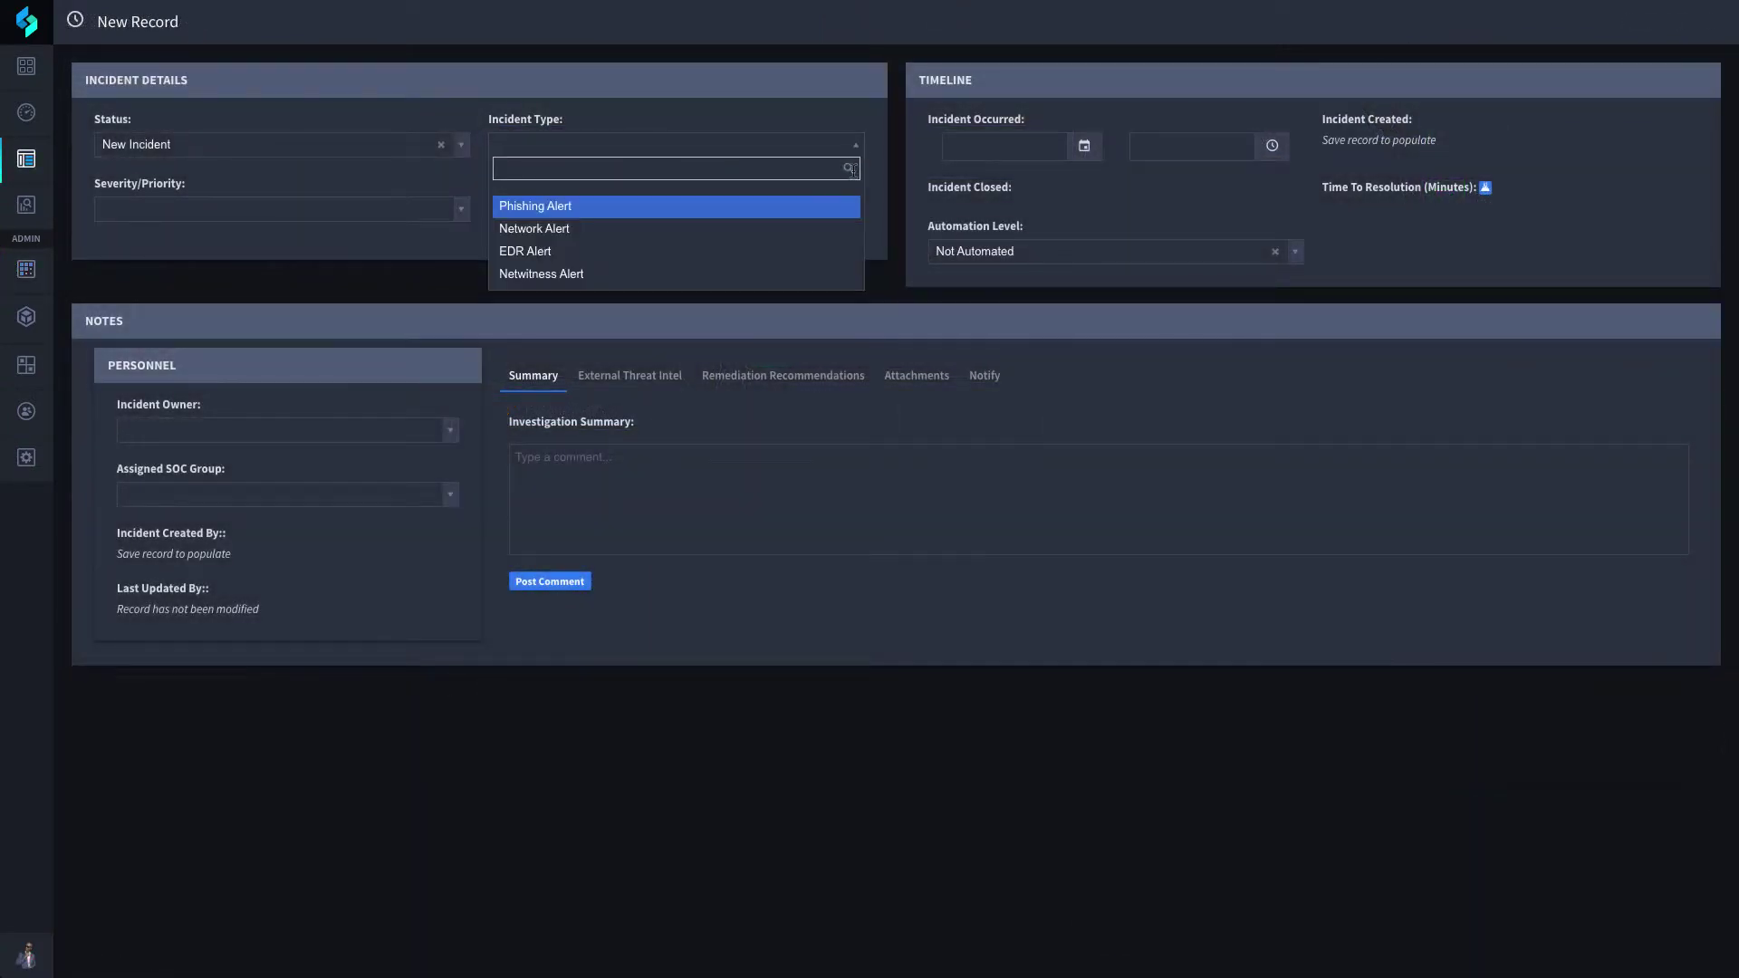
pyautogui.click(835, 204)
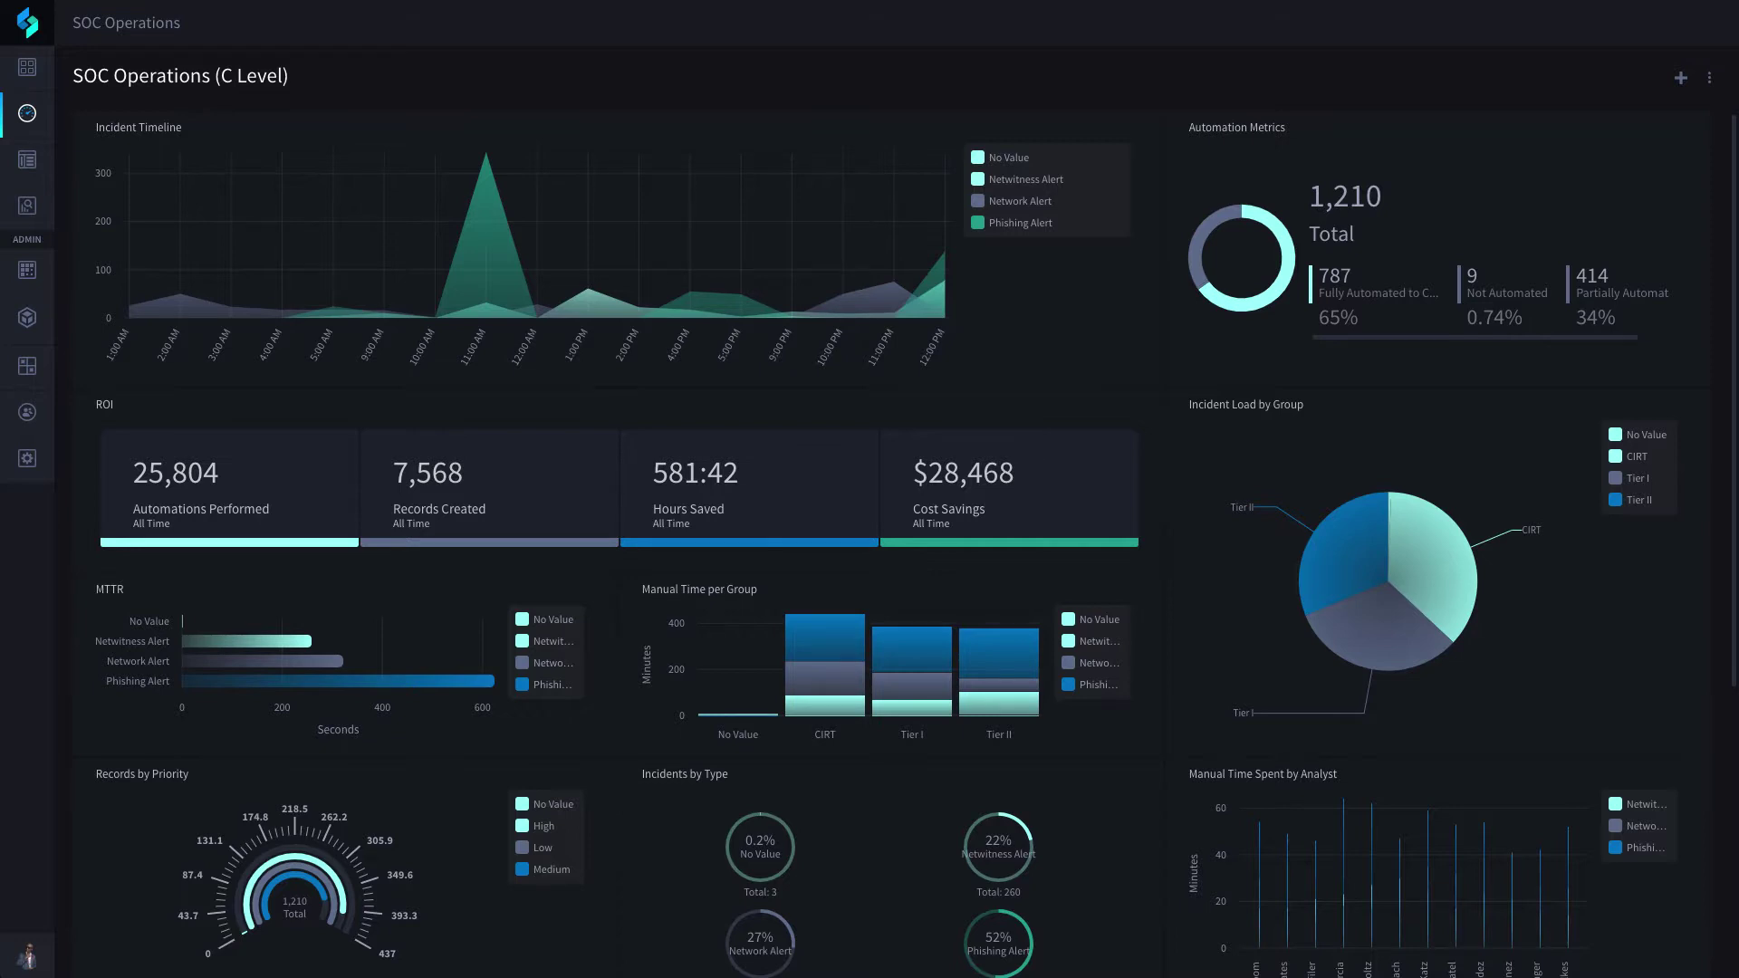
pyautogui.scroll(-1, 1732, 249)
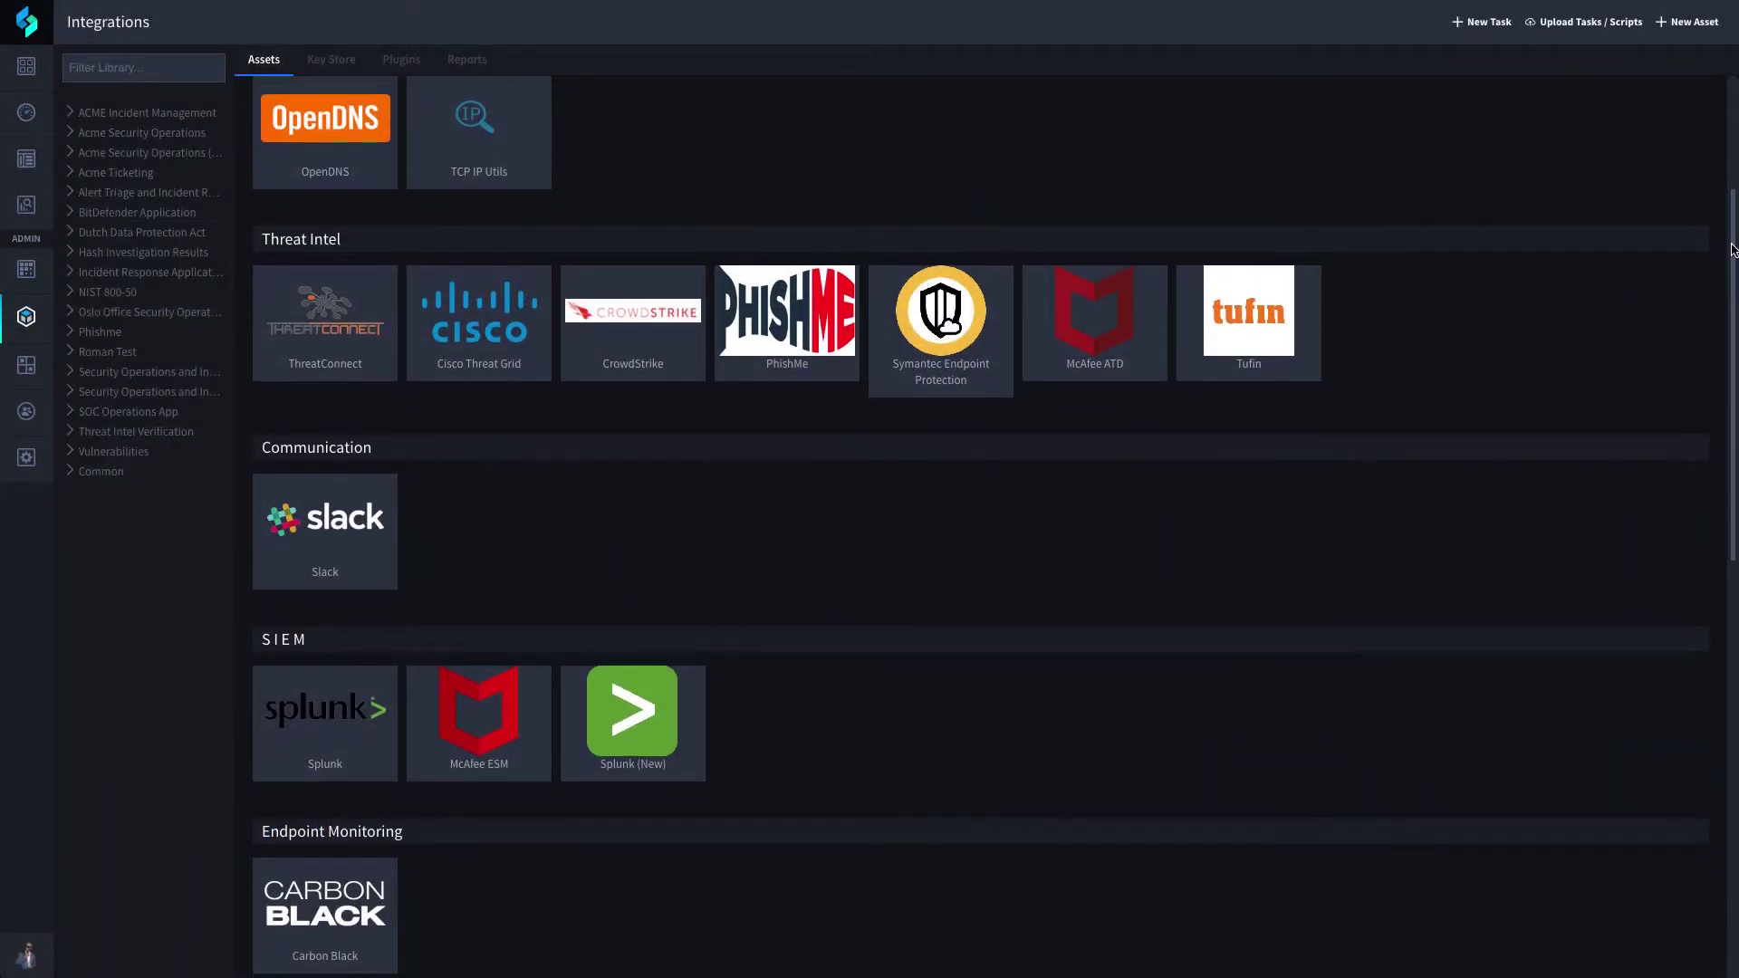
pyautogui.moveTo(1733, 249); pyautogui.dragTo(1723, 449)
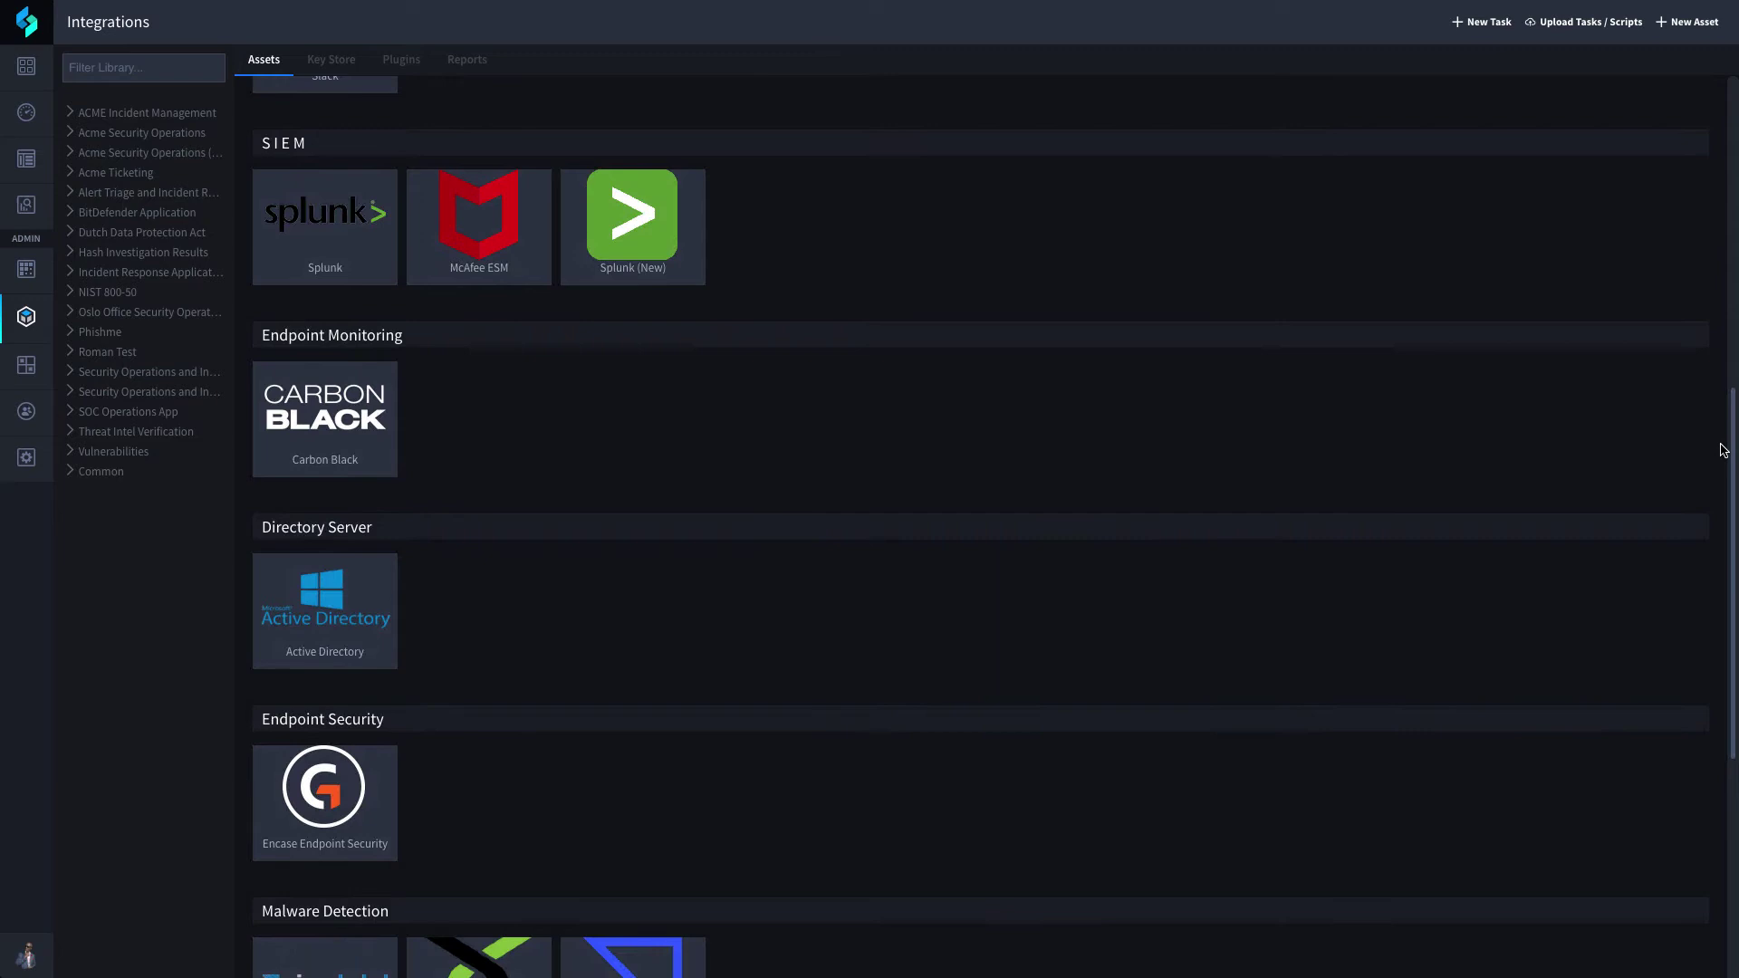